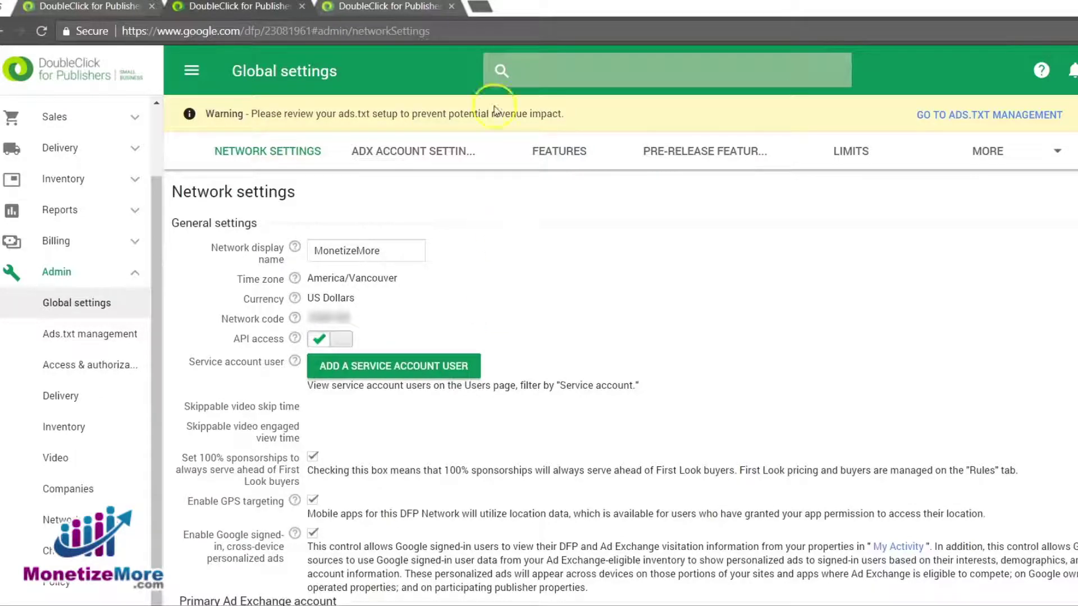
# - Load html5-to-dfp.appspot.com in a new browser tab
pyautogui.click(490, 10)
pyautogui.write('https://html5-to-dfp.appspot.com')
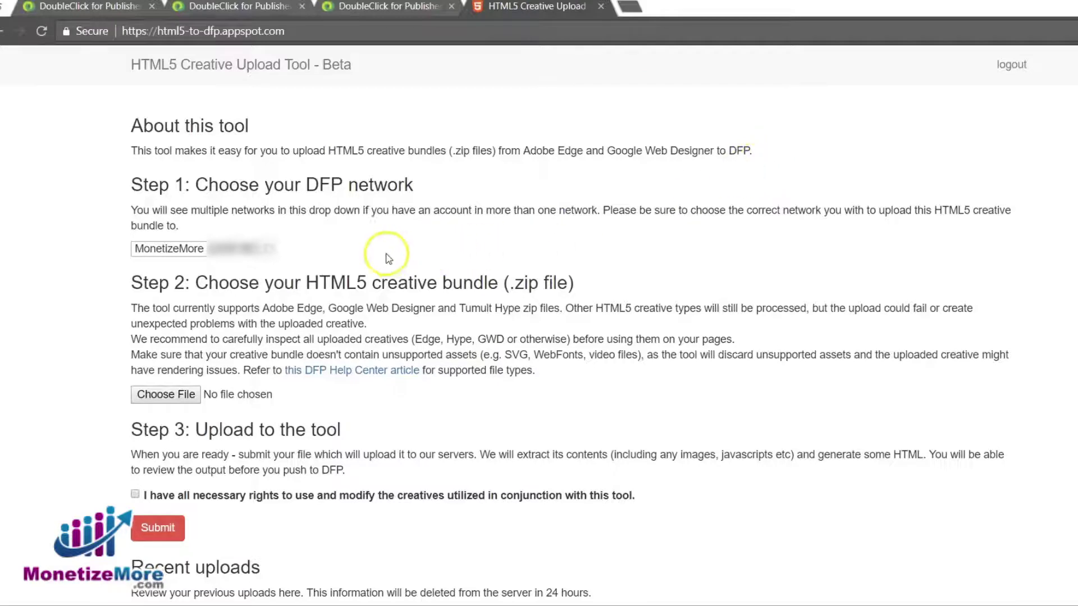
# - Choose MonetizeMore from the Step 1 DFP network list
pyautogui.click(264, 252)
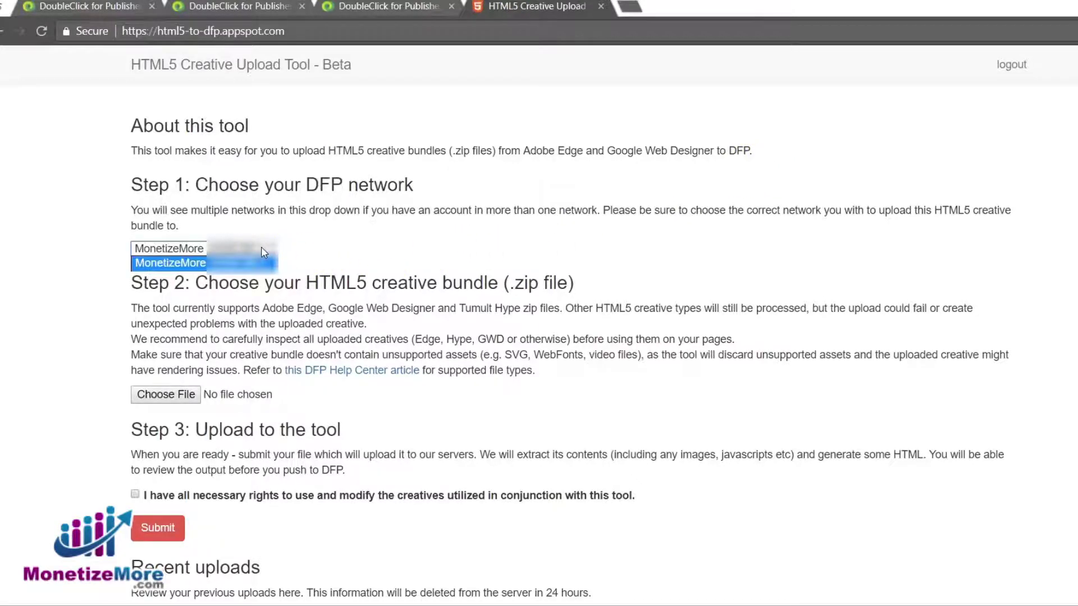
pyautogui.click(261, 247)
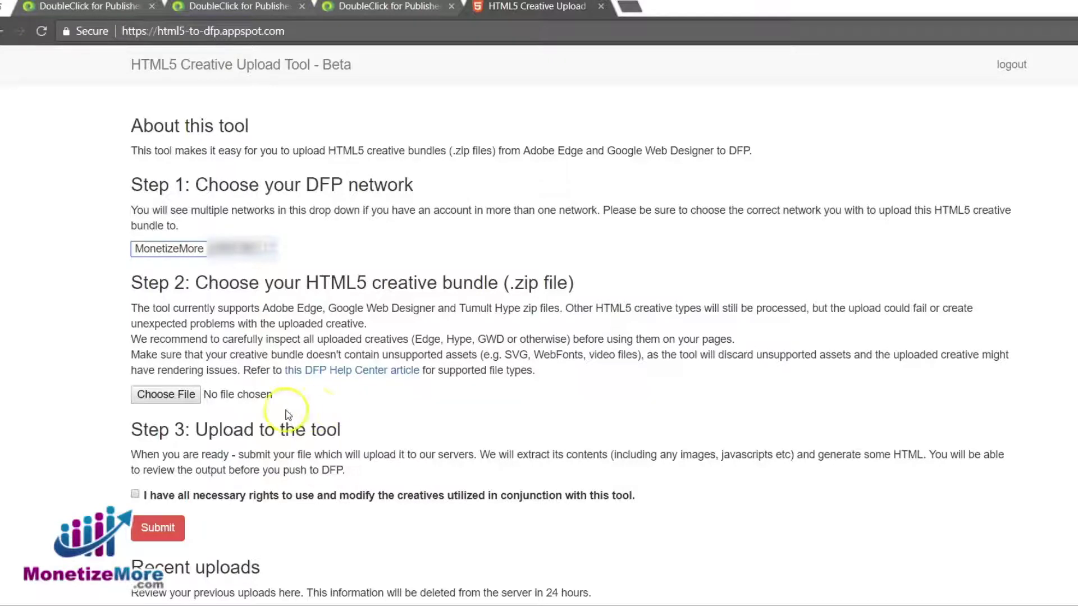
# - Pick dfp.zip from Downloads > DFP as the bundle and tick the usage-rights checkbox
pyautogui.click(184, 400)
pyautogui.click(155, 104)
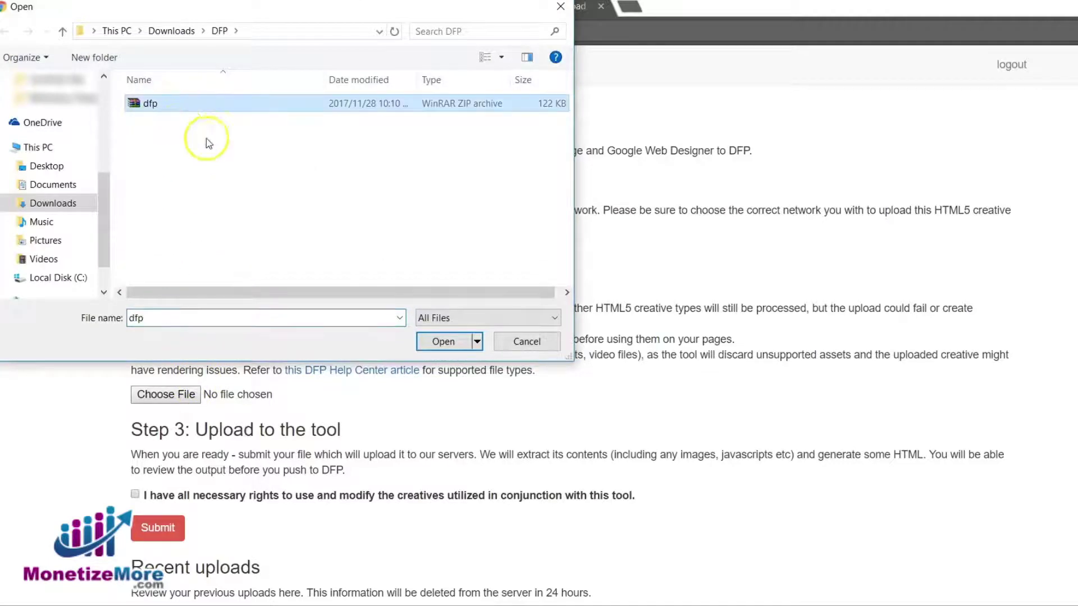
pyautogui.click(447, 341)
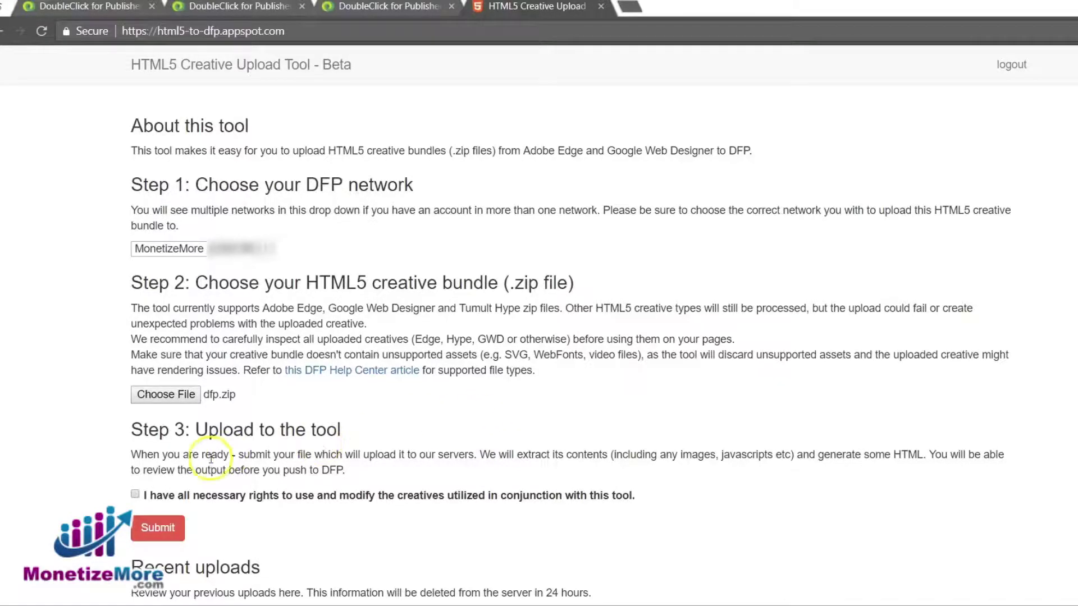
pyautogui.click(137, 494)
# - Submit the dfp.zip bundle to DFP
pyautogui.click(172, 533)
# - From Delivery > Creatives, add a new creative for advertiser MrPoll (Ad network)
pyautogui.click(349, 11)
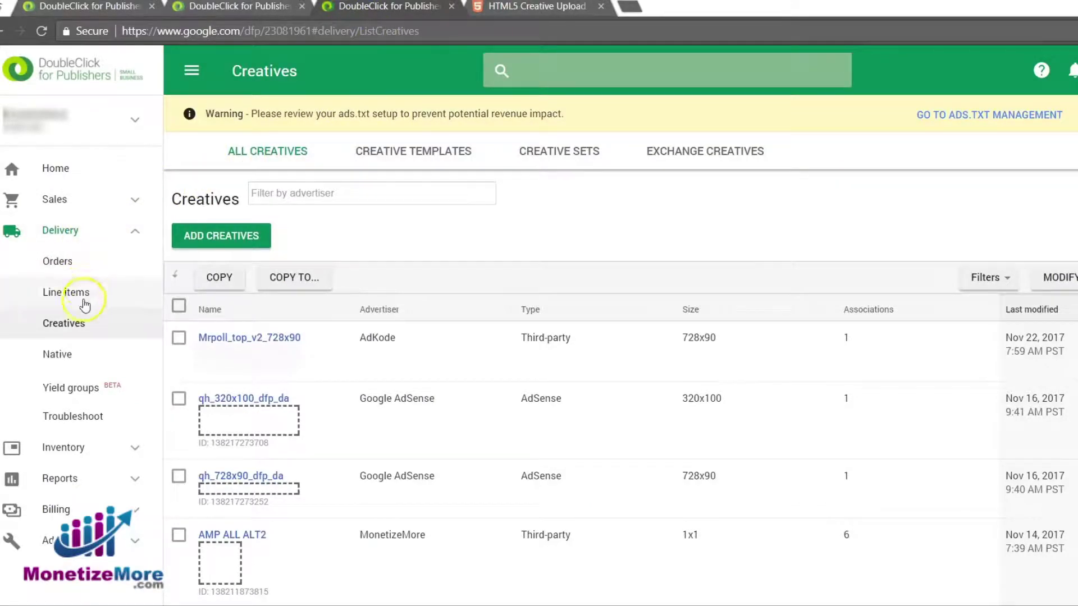
pyautogui.click(63, 327)
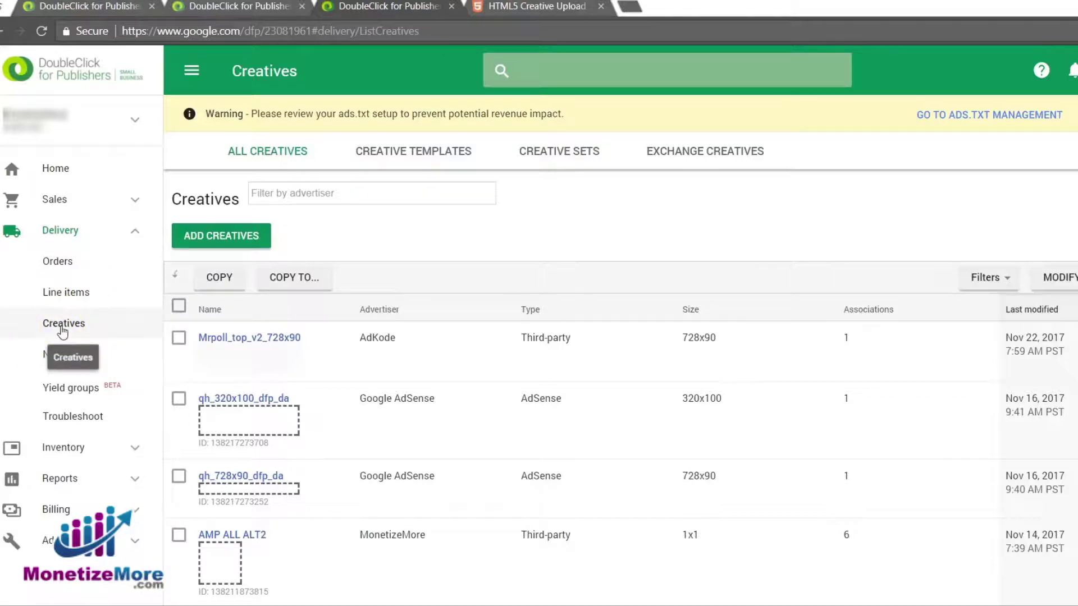
pyautogui.click(210, 237)
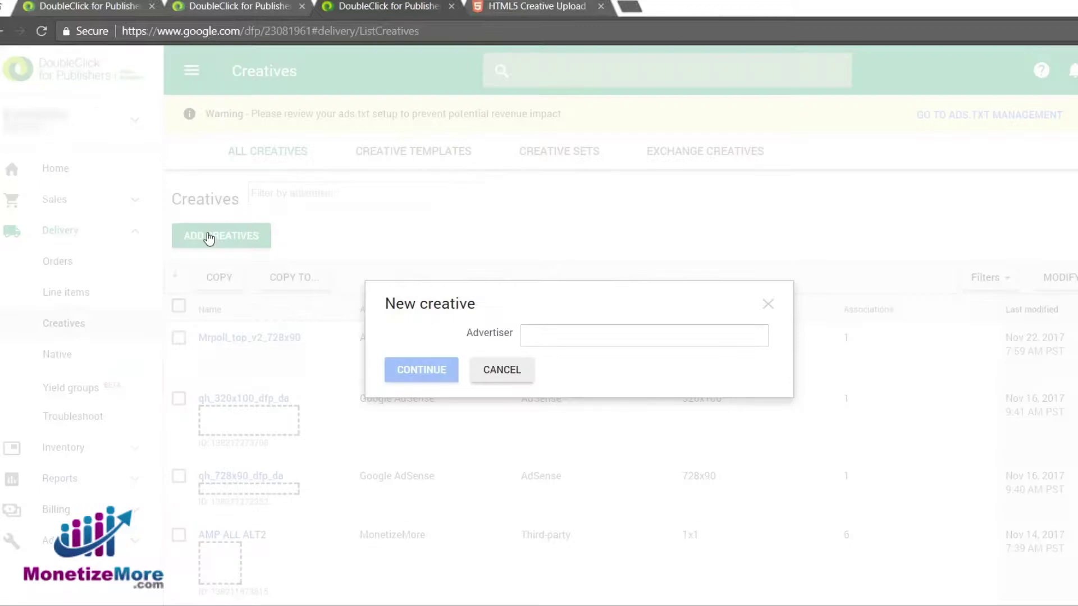
pyautogui.click(542, 337)
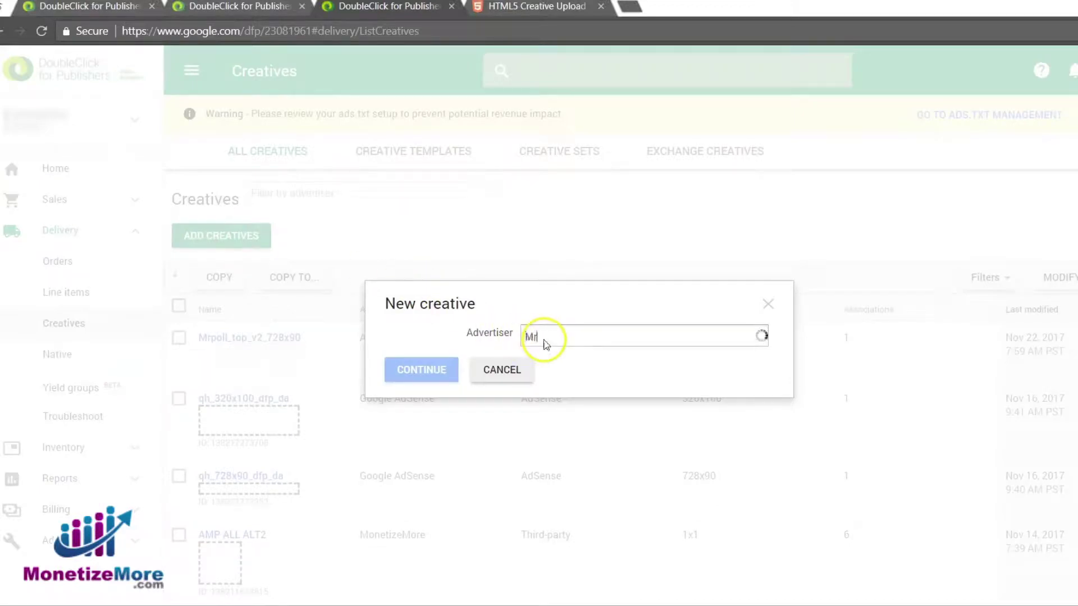
pyautogui.write('pol')
pyautogui.click(587, 367)
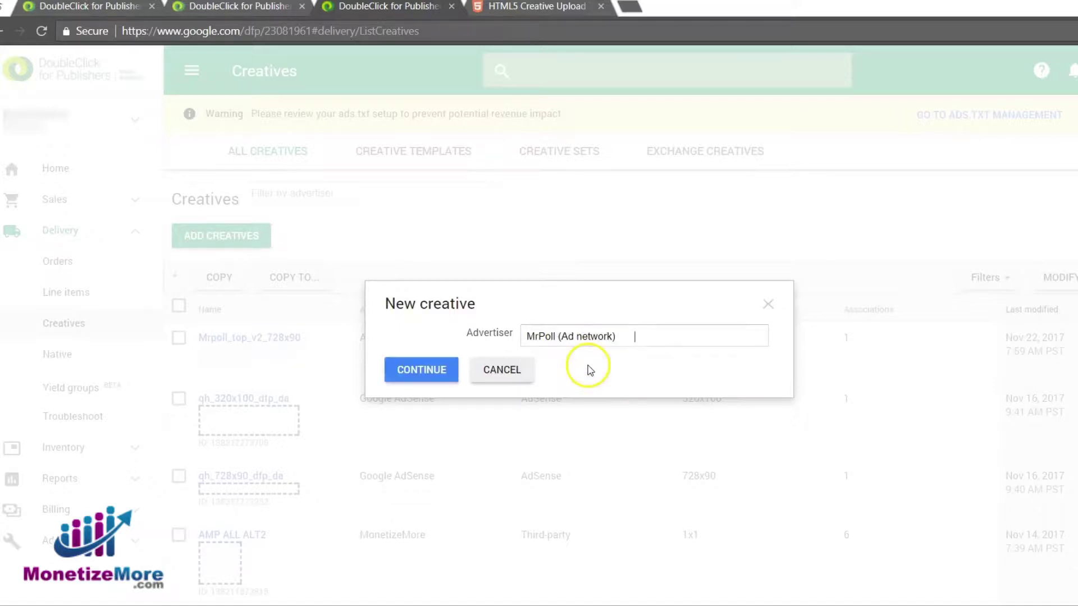
pyautogui.click(426, 371)
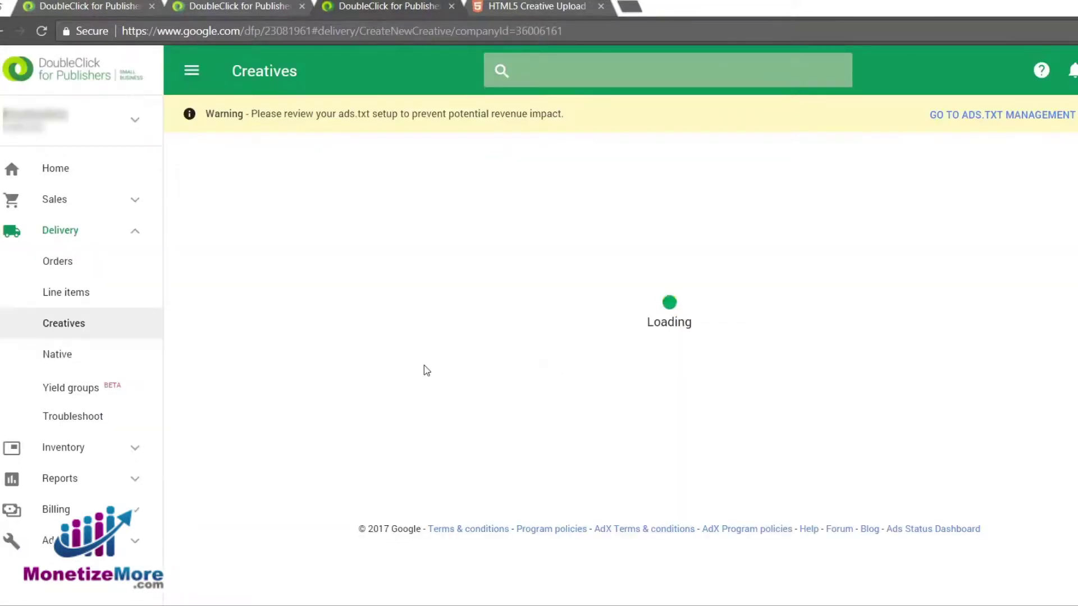
# - Make it a Third party creative named 'Test creative' and begin the snippet 'Add the tags here'
pyautogui.scroll(-1, 425, 371)
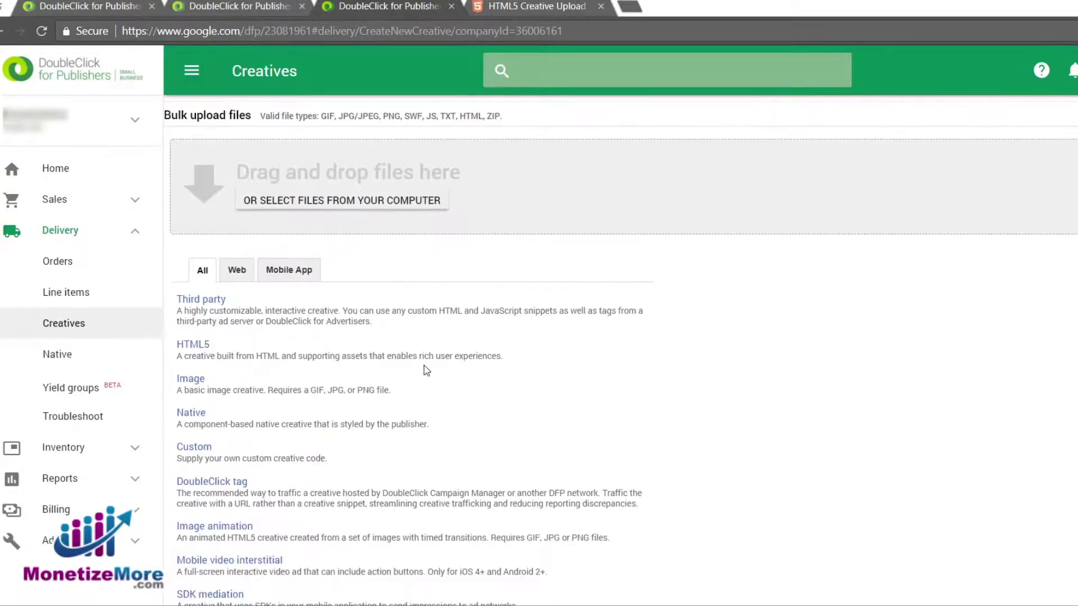
pyautogui.click(218, 299)
pyautogui.click(368, 235)
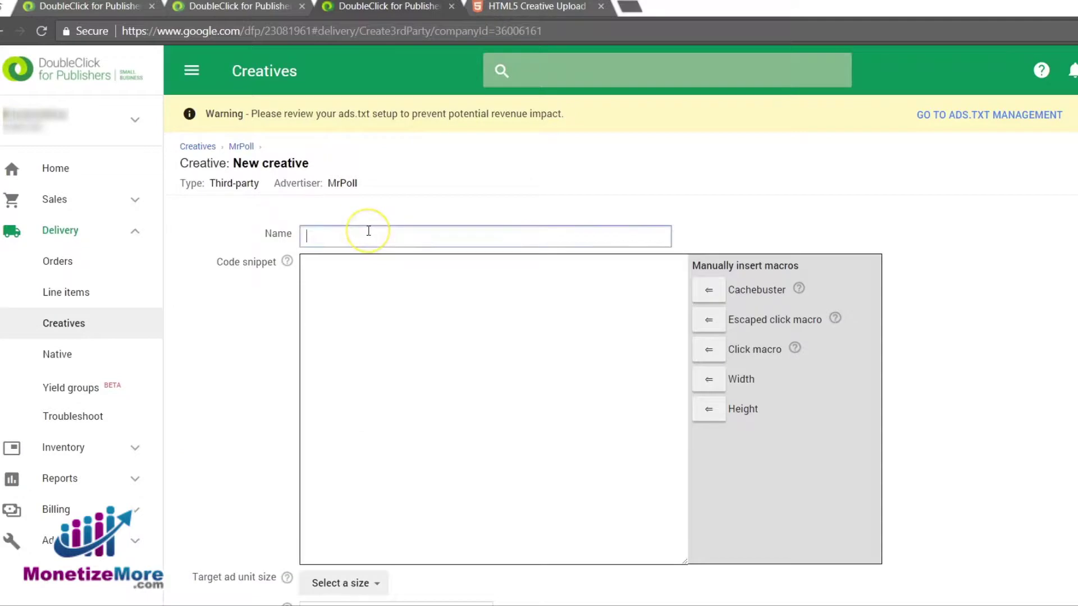
pyautogui.write('Test creative')
pyautogui.press('Tab')
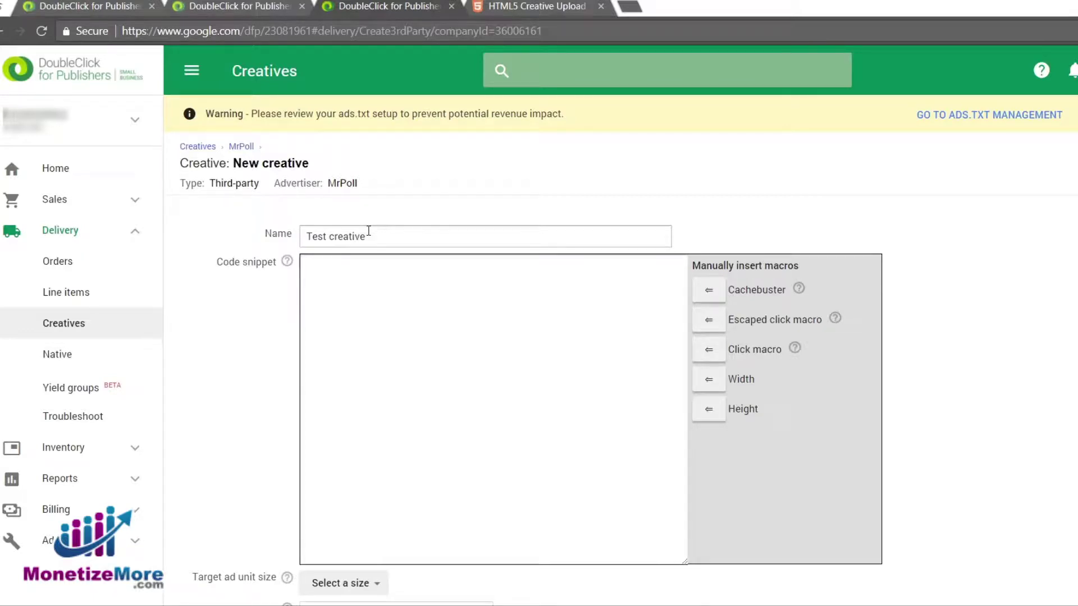
pyautogui.write('A')
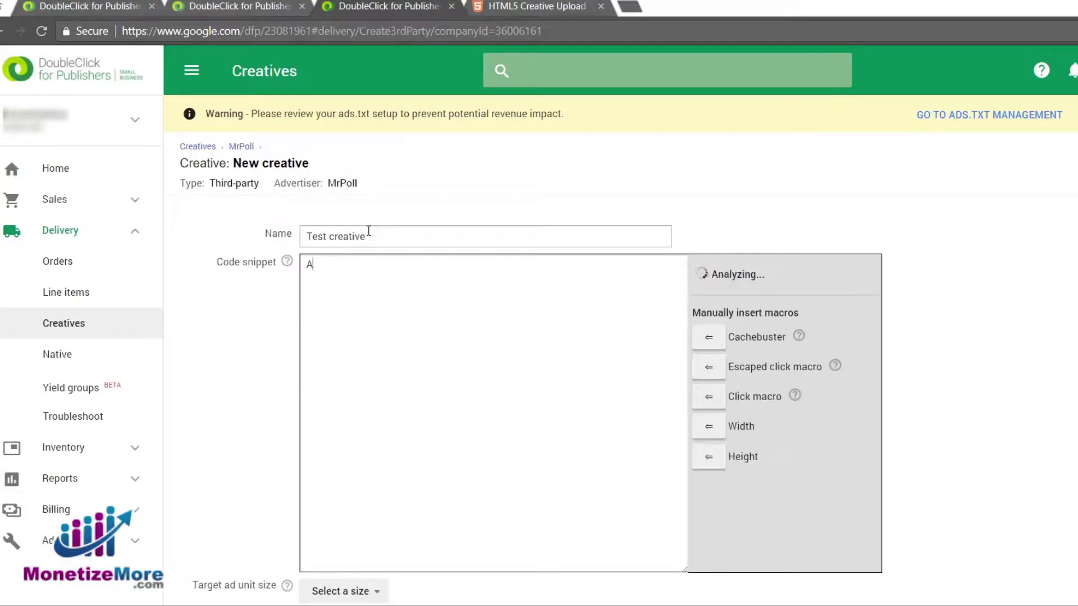
pyautogui.write('dd the')
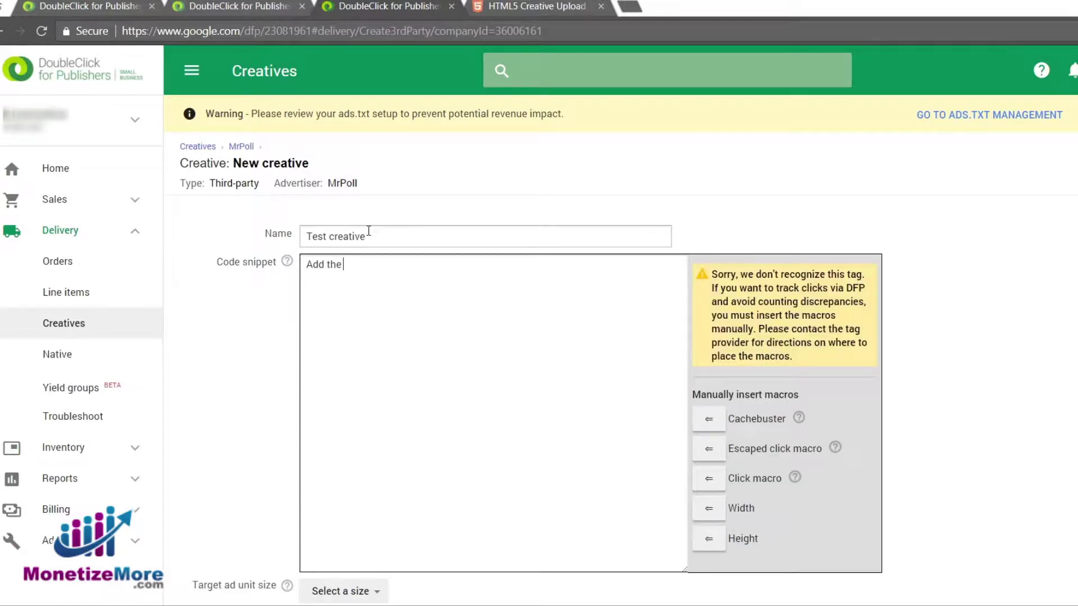
pyautogui.write(' tags here.')
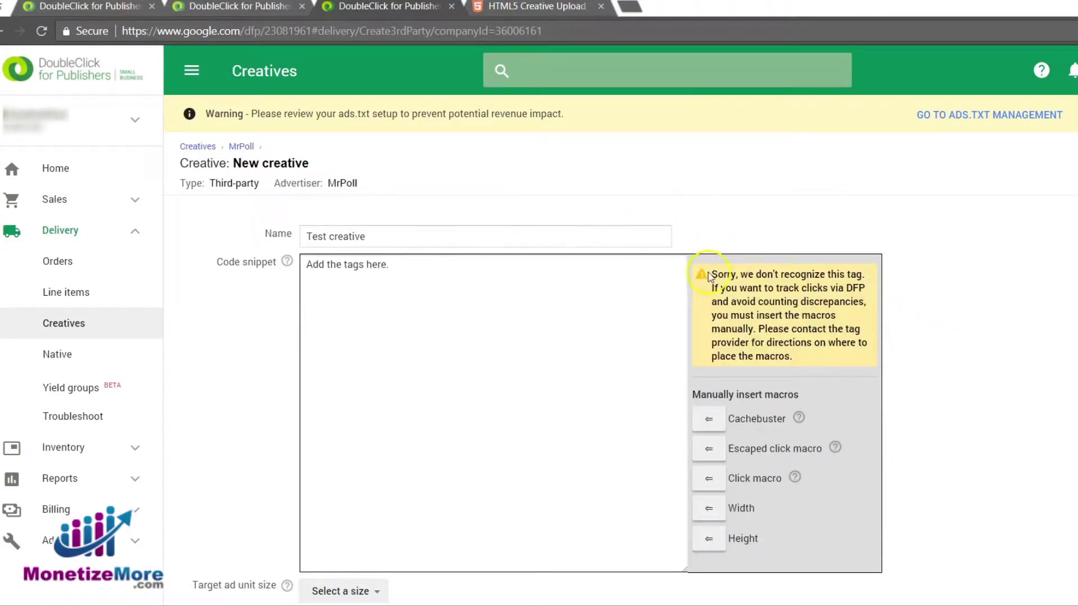
# - Highlight the unrecognised-tag warning and the 'Add the tags here.' placeholder in the snippet
pyautogui.moveTo(714, 276); pyautogui.dragTo(853, 368)
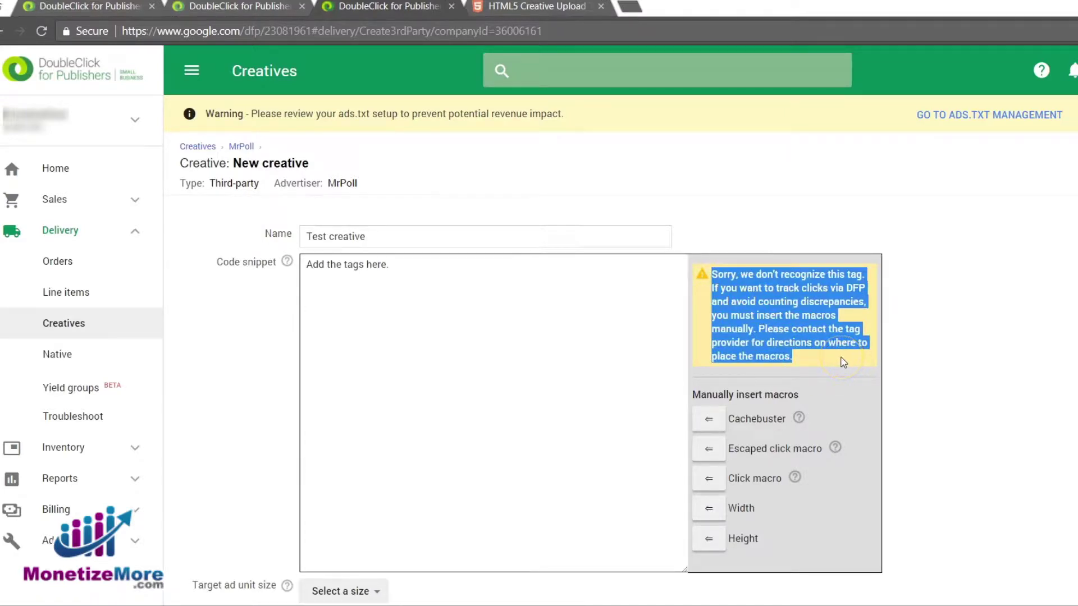
pyautogui.click(844, 362)
pyautogui.click(396, 266)
pyautogui.moveTo(395, 266); pyautogui.dragTo(303, 265)
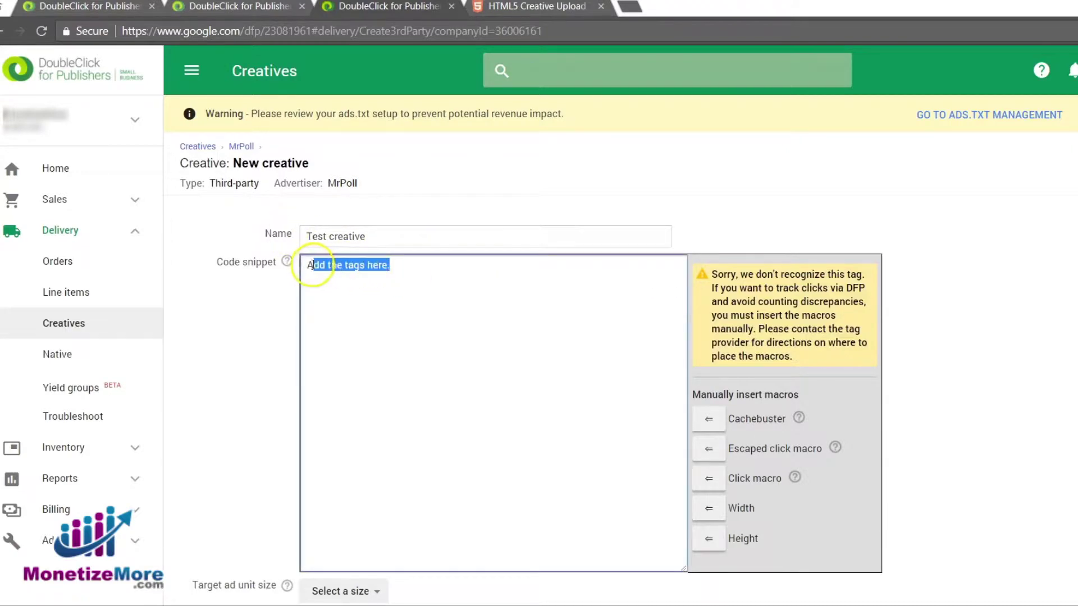
pyautogui.click(387, 308)
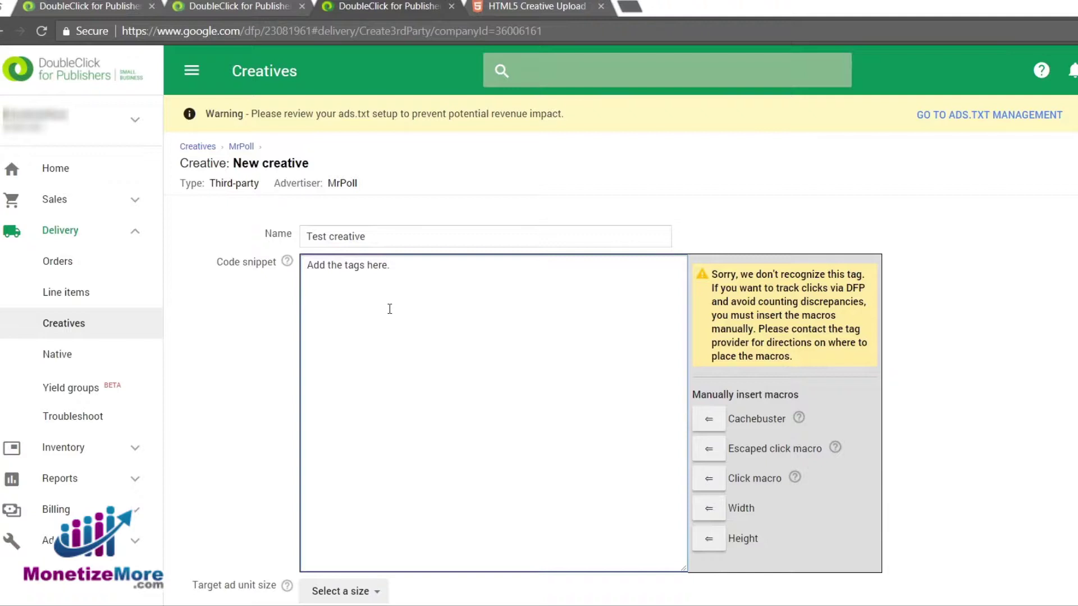
# - Choose 300x250 as the target ad unit size
pyautogui.scroll(-4, 390, 309)
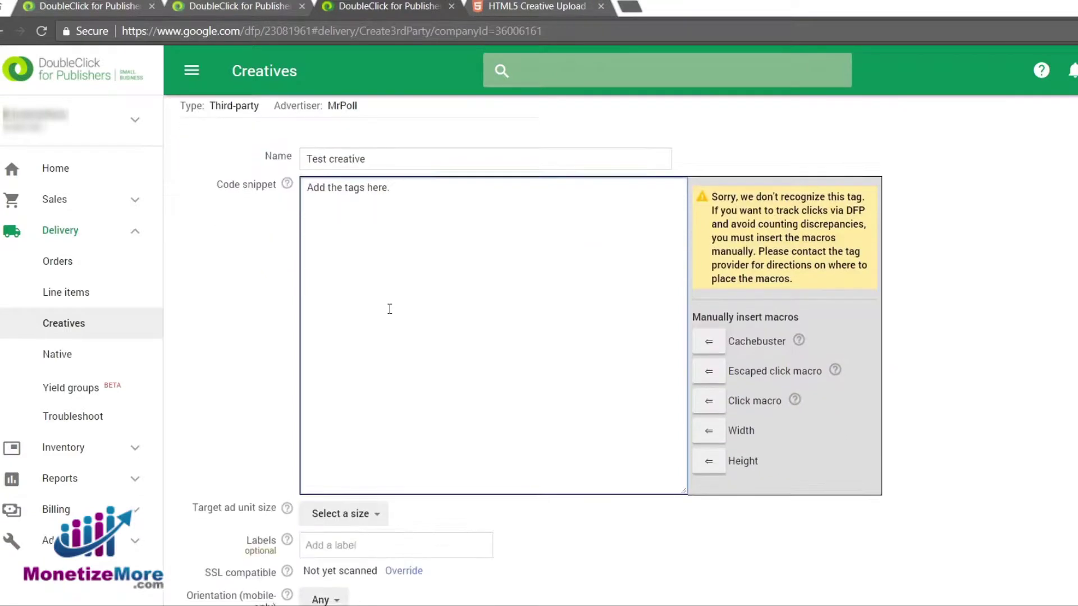
pyautogui.click(344, 359)
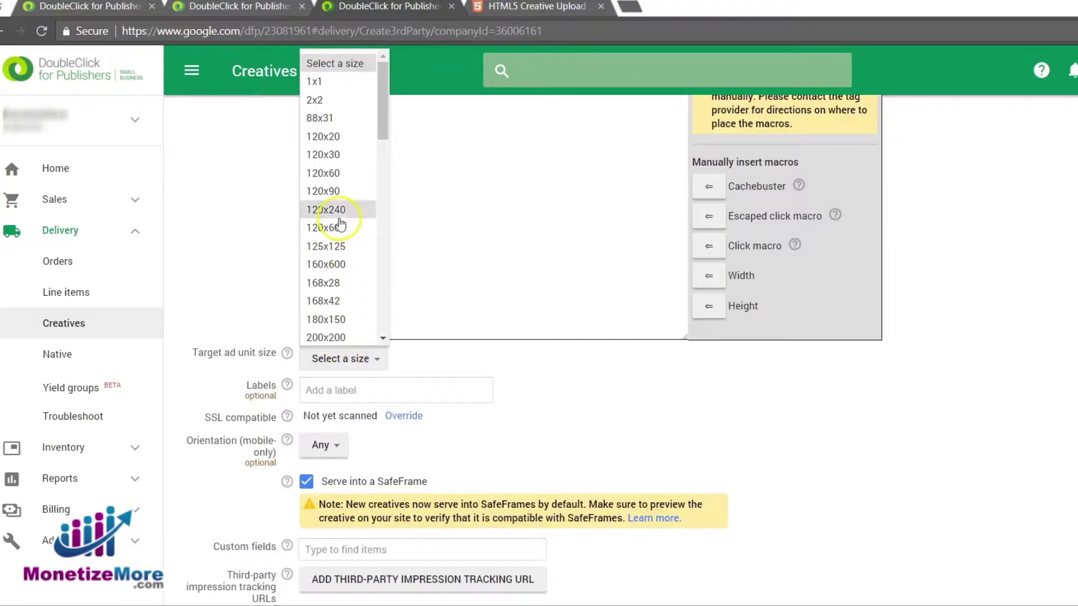
pyautogui.scroll(-4, 353, 243)
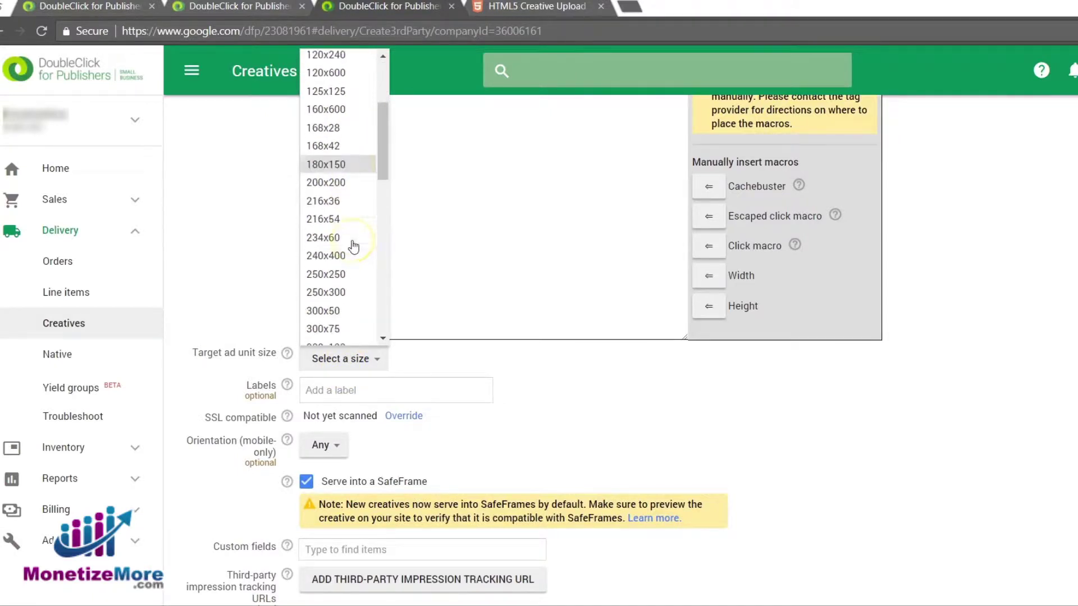
pyautogui.scroll(-2, 352, 247)
pyautogui.click(347, 230)
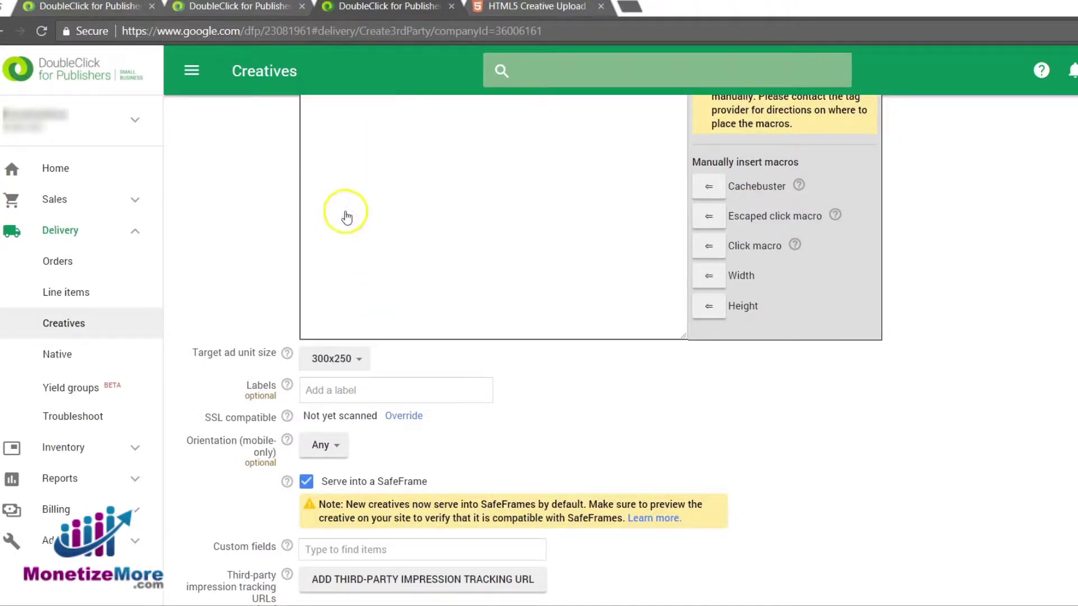
pyautogui.scroll(-2, 654, 420)
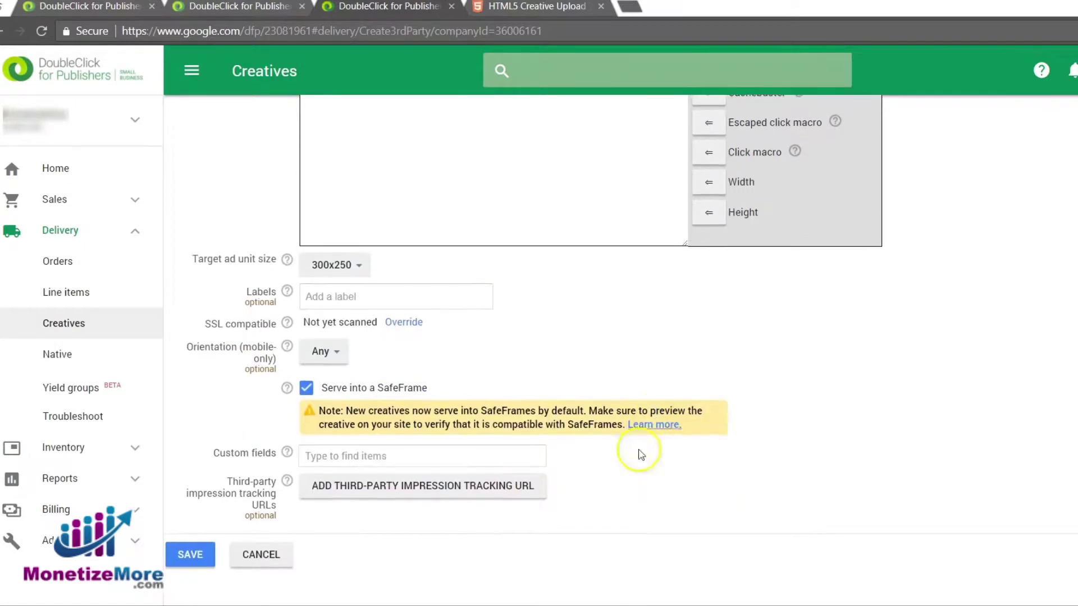